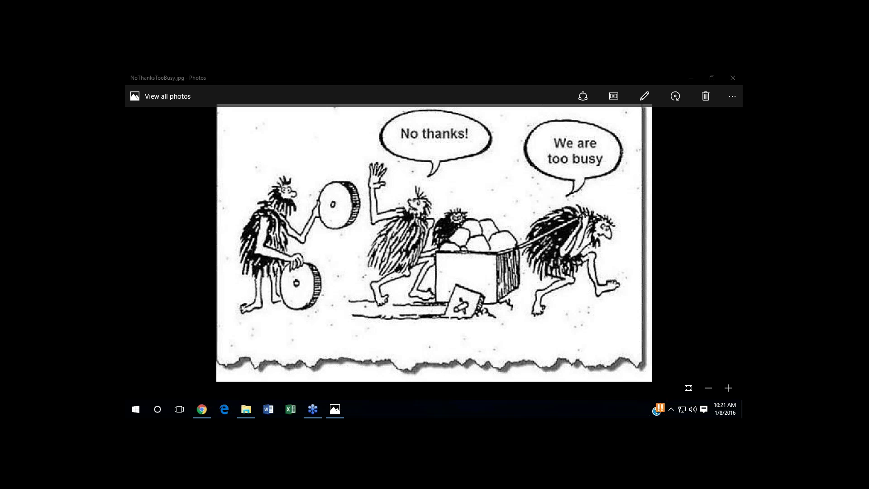
- Switch to the CoPilot leads list in Chrome, maximize the window and open the Pollos Inka lead
{"action": "left_click", "coordinate": [201, 409]}
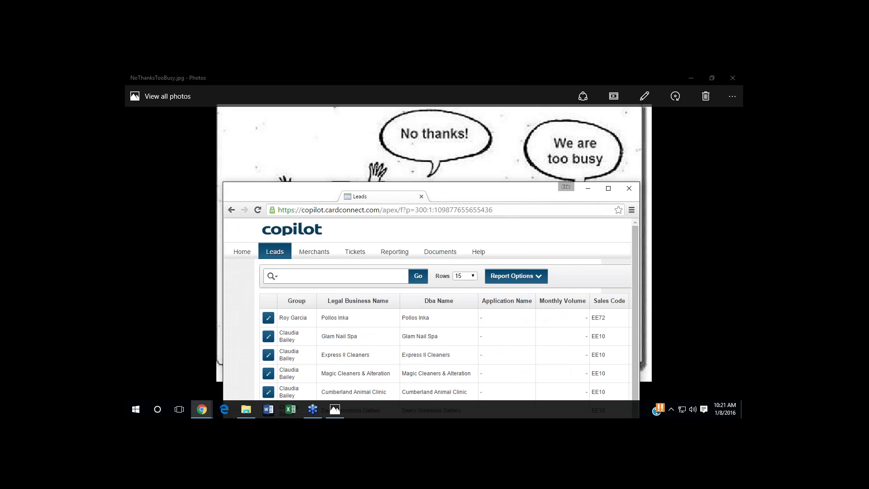
{"action": "double_click", "coordinate": [352, 185]}
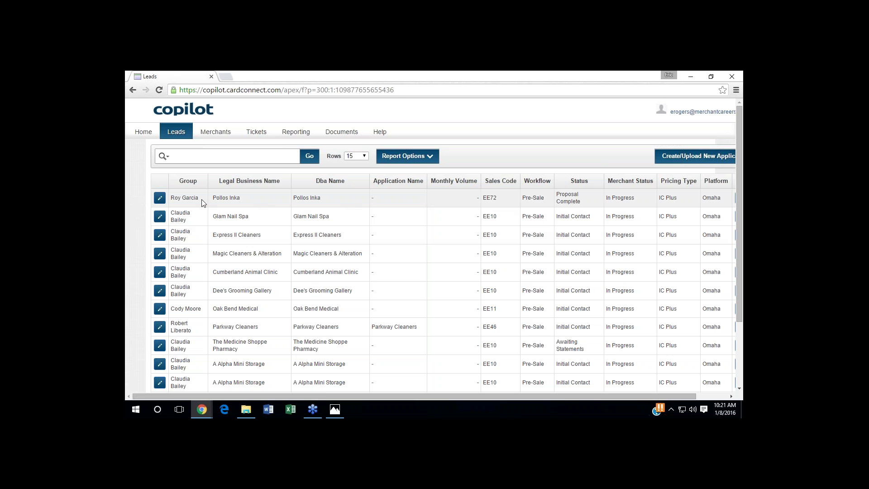
{"action": "left_click", "coordinate": [160, 198]}
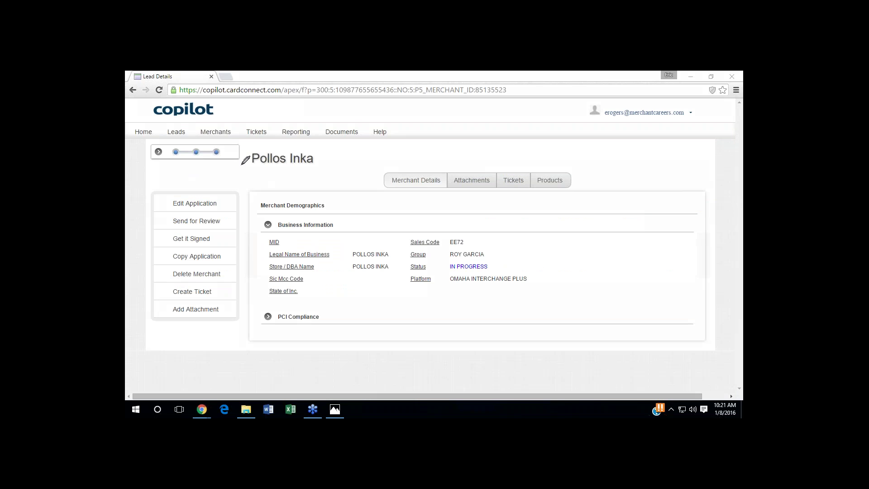
- Circle the lead's name and the workflow tracker with the annotation pen, and expand the tracker to its stages
{"action": "mouse_move", "coordinate": [241, 165]}
{"action": "left_mouse_down"}
{"action": "mouse_move", "coordinate": [294, 183]}
{"action": "mouse_move", "coordinate": [345, 170]}
{"action": "mouse_move", "coordinate": [237, 164]}
{"action": "mouse_move", "coordinate": [279, 167]}
{"action": "left_mouse_up"}
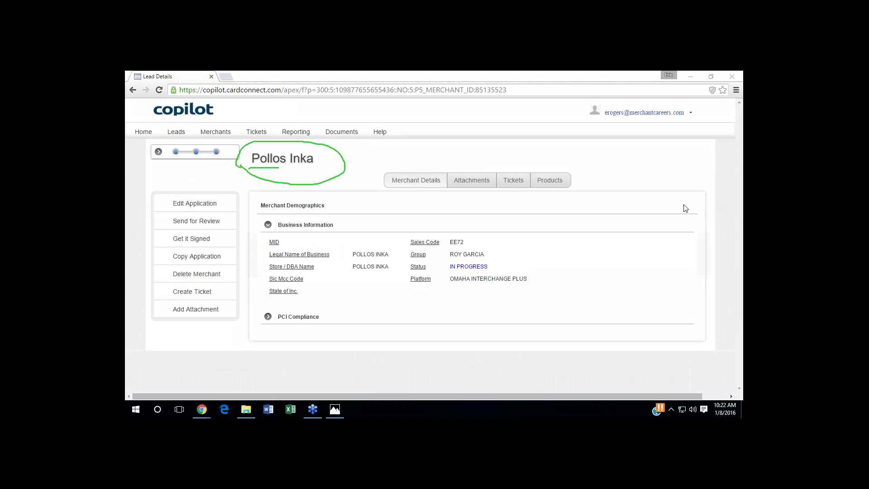
{"action": "key", "text": "e"}
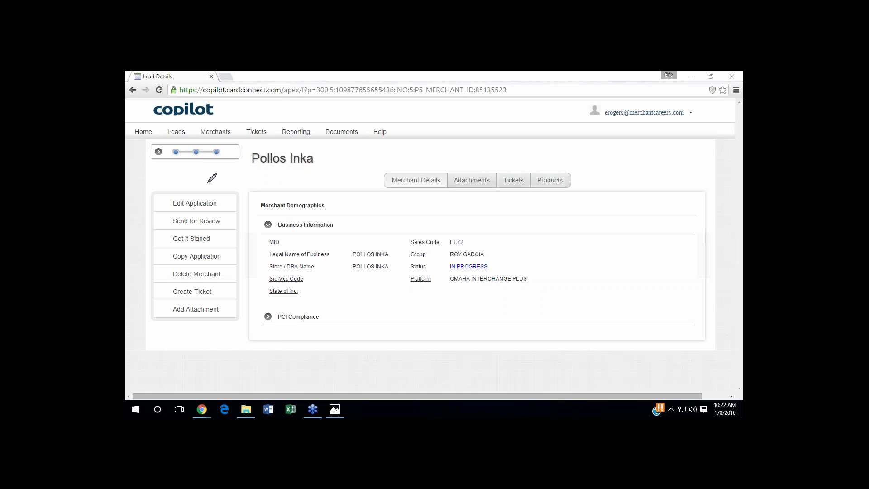
{"action": "mouse_move", "coordinate": [147, 174]}
{"action": "left_mouse_down"}
{"action": "mouse_move", "coordinate": [235, 129]}
{"action": "mouse_move", "coordinate": [159, 126]}
{"action": "mouse_move", "coordinate": [151, 169]}
{"action": "left_mouse_up"}
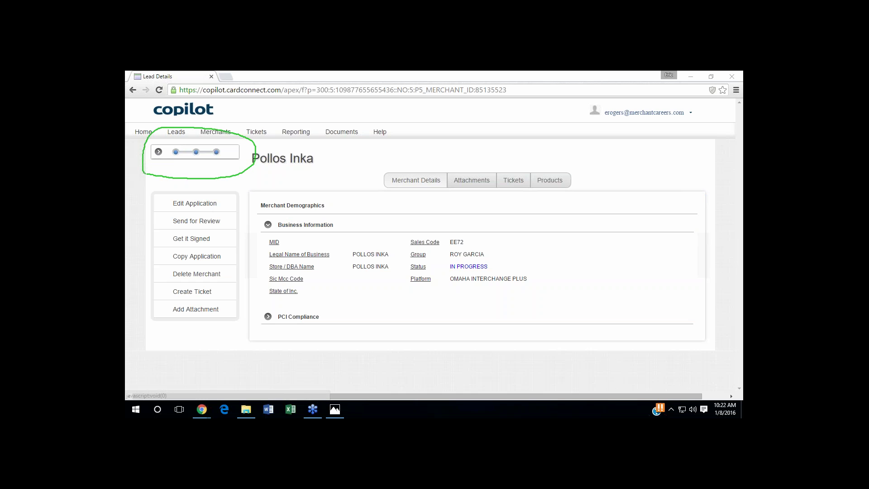
{"action": "left_click", "coordinate": [158, 152]}
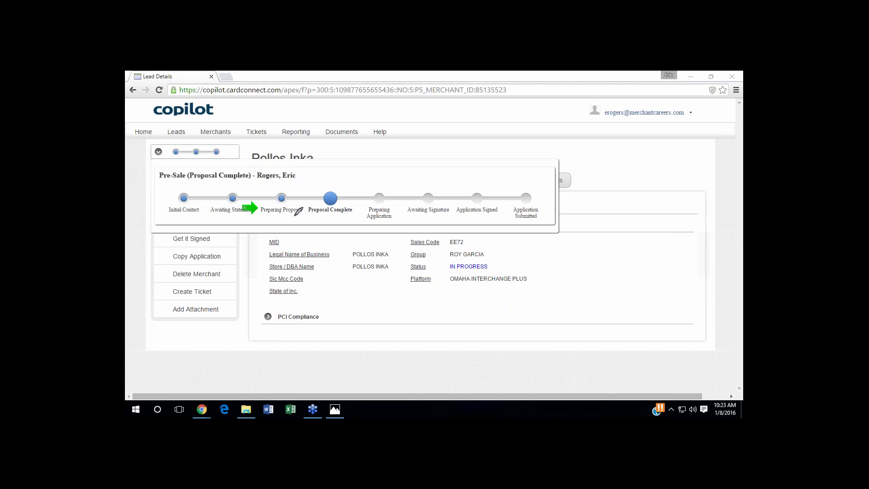
- Mark the Preparing Proposal and Proposal Complete stages, the CoPilot logo and the collapsed tracker with circles and arrows, and clear the annotations
{"action": "mouse_move", "coordinate": [256, 218]}
{"action": "left_mouse_down"}
{"action": "mouse_move", "coordinate": [270, 226]}
{"action": "mouse_move", "coordinate": [319, 206]}
{"action": "mouse_move", "coordinate": [314, 190]}
{"action": "mouse_move", "coordinate": [253, 190]}
{"action": "mouse_move", "coordinate": [248, 216]}
{"action": "mouse_move", "coordinate": [260, 224]}
{"action": "left_mouse_up"}
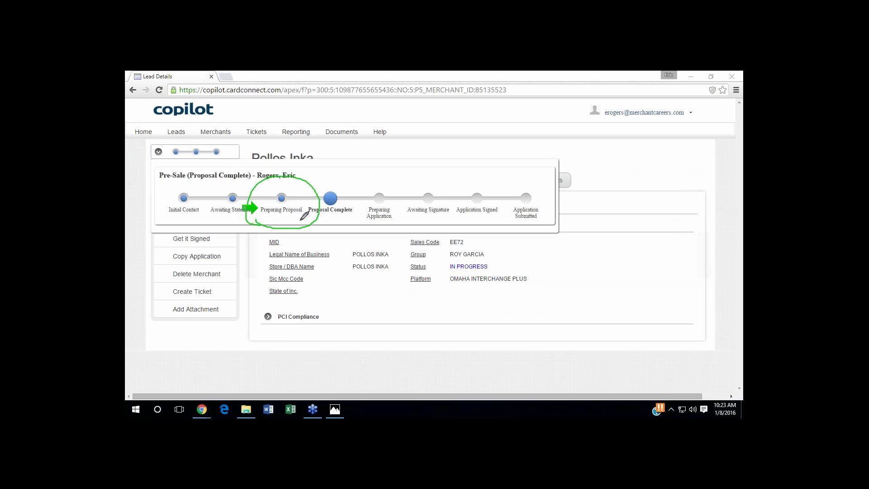
{"action": "left_click_drag", "start_coordinate": [290, 143], "coordinate": [285, 195]}
{"action": "mouse_move", "coordinate": [155, 119]}
{"action": "left_mouse_down"}
{"action": "mouse_move", "coordinate": [224, 104]}
{"action": "mouse_move", "coordinate": [181, 90]}
{"action": "mouse_move", "coordinate": [166, 118]}
{"action": "left_mouse_up"}
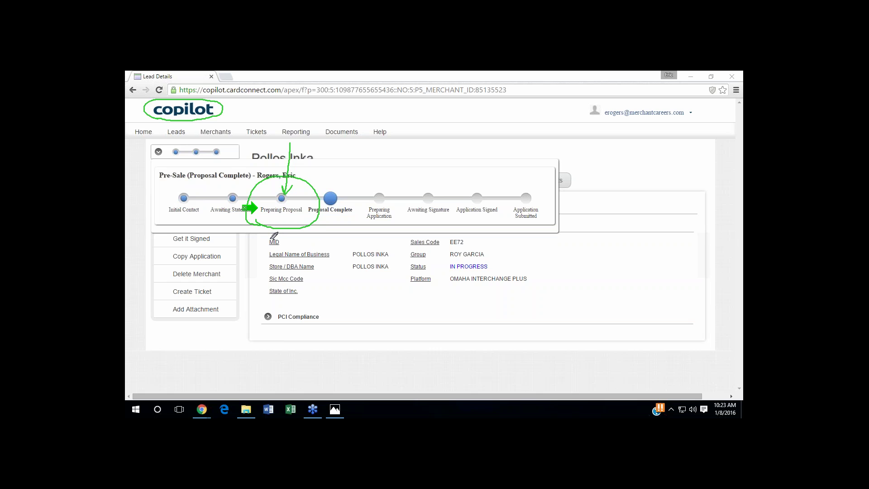
{"action": "mouse_move", "coordinate": [292, 141]}
{"action": "left_mouse_down"}
{"action": "mouse_move", "coordinate": [297, 145]}
{"action": "mouse_move", "coordinate": [284, 147]}
{"action": "left_mouse_up"}
{"action": "mouse_move", "coordinate": [158, 143]}
{"action": "left_mouse_down"}
{"action": "mouse_move", "coordinate": [144, 152]}
{"action": "mouse_move", "coordinate": [149, 160]}
{"action": "mouse_move", "coordinate": [225, 164]}
{"action": "mouse_move", "coordinate": [257, 144]}
{"action": "mouse_move", "coordinate": [152, 144]}
{"action": "left_mouse_up"}
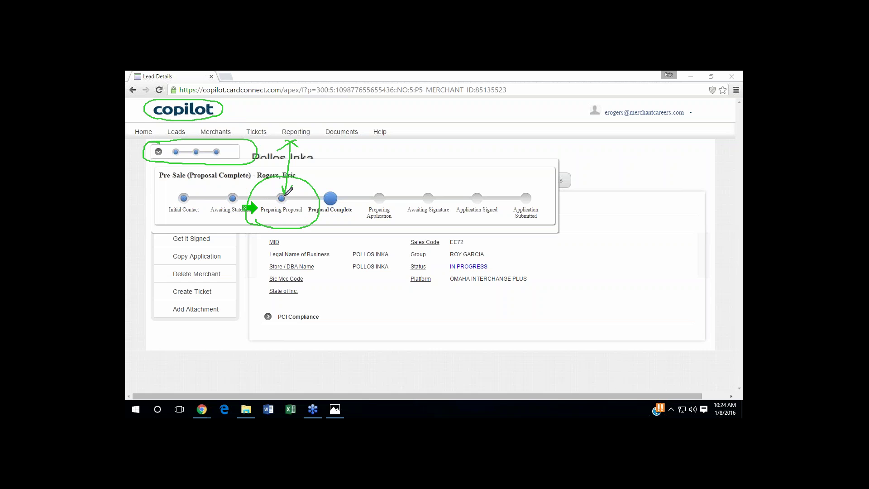
{"action": "mouse_move", "coordinate": [152, 161]}
{"action": "left_mouse_down"}
{"action": "mouse_move", "coordinate": [150, 187]}
{"action": "mouse_move", "coordinate": [270, 192]}
{"action": "mouse_move", "coordinate": [262, 195]}
{"action": "left_mouse_up"}
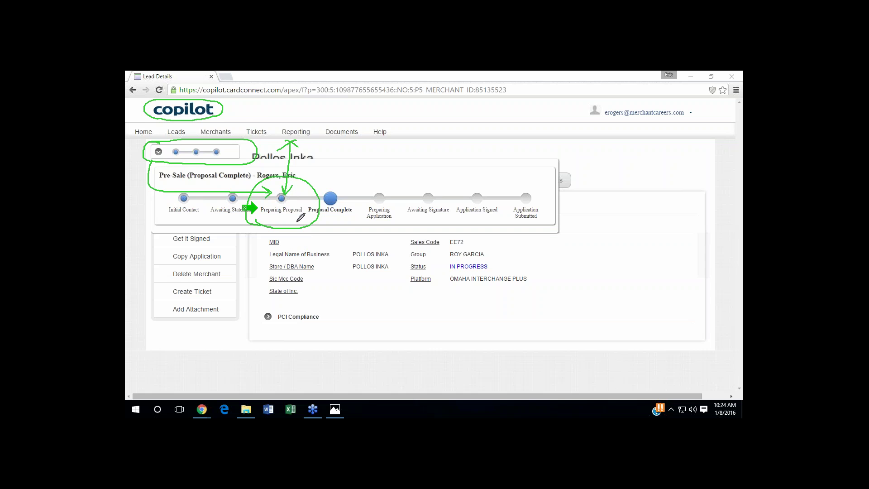
{"action": "left_click_drag", "start_coordinate": [257, 220], "coordinate": [301, 219]}
{"action": "mouse_move", "coordinate": [316, 223]}
{"action": "left_mouse_down"}
{"action": "mouse_move", "coordinate": [342, 226]}
{"action": "mouse_move", "coordinate": [340, 182]}
{"action": "mouse_move", "coordinate": [310, 182]}
{"action": "mouse_move", "coordinate": [301, 199]}
{"action": "mouse_move", "coordinate": [319, 226]}
{"action": "left_mouse_up"}
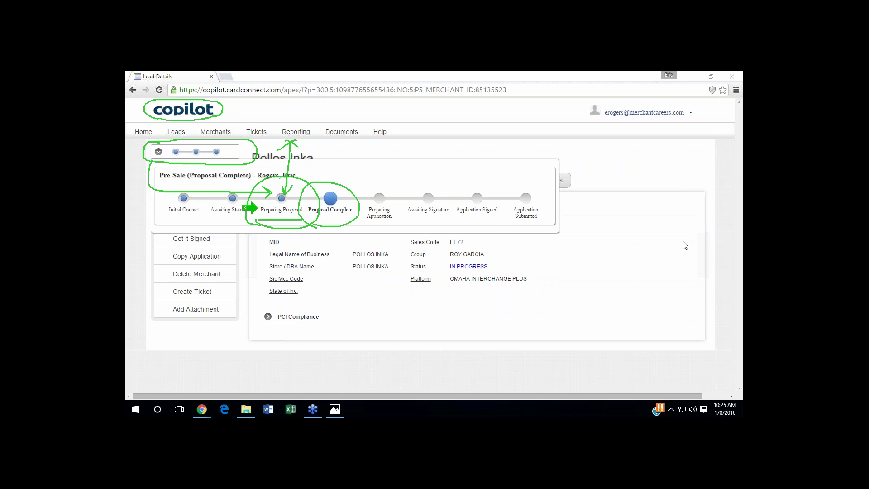
{"action": "key", "text": "ctrl+shift+c"}
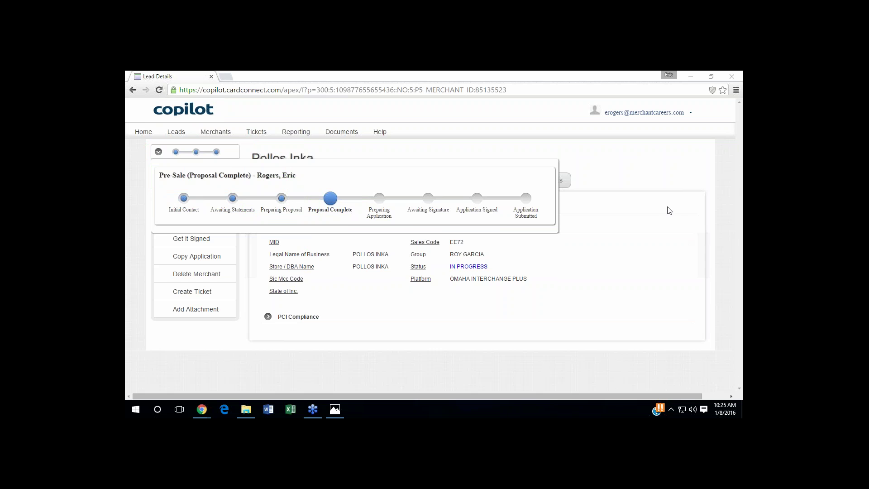
- Circle the Proposal Complete stage and draw arrows pointing to the Preparing Application stage
{"action": "mouse_move", "coordinate": [320, 222]}
{"action": "left_mouse_down"}
{"action": "mouse_move", "coordinate": [307, 221]}
{"action": "mouse_move", "coordinate": [359, 209]}
{"action": "mouse_move", "coordinate": [345, 182]}
{"action": "mouse_move", "coordinate": [304, 208]}
{"action": "mouse_move", "coordinate": [310, 221]}
{"action": "left_mouse_up"}
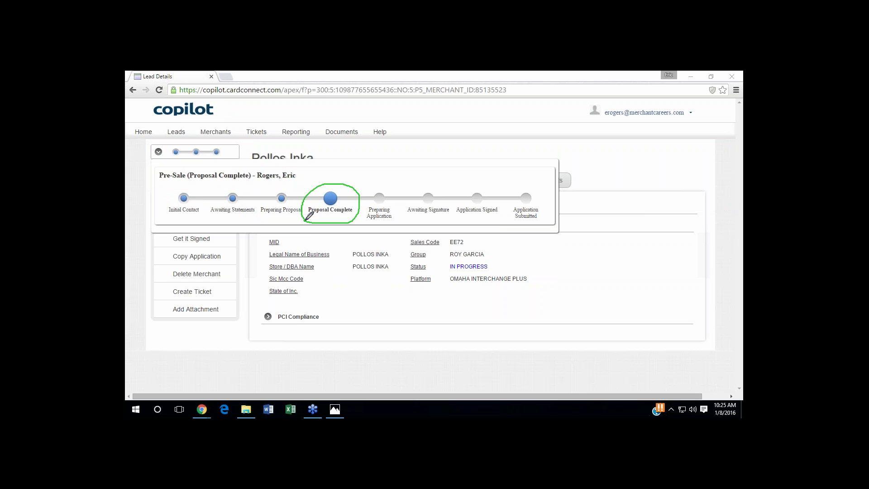
{"action": "mouse_move", "coordinate": [336, 184]}
{"action": "left_mouse_down"}
{"action": "mouse_move", "coordinate": [342, 170]}
{"action": "mouse_move", "coordinate": [368, 172]}
{"action": "mouse_move", "coordinate": [375, 185]}
{"action": "left_mouse_up"}
{"action": "mouse_move", "coordinate": [384, 232]}
{"action": "left_mouse_down"}
{"action": "mouse_move", "coordinate": [384, 243]}
{"action": "mouse_move", "coordinate": [388, 228]}
{"action": "left_mouse_up"}
{"action": "mouse_move", "coordinate": [367, 182]}
{"action": "left_mouse_down"}
{"action": "mouse_move", "coordinate": [375, 190]}
{"action": "mouse_move", "coordinate": [382, 180]}
{"action": "left_mouse_up"}
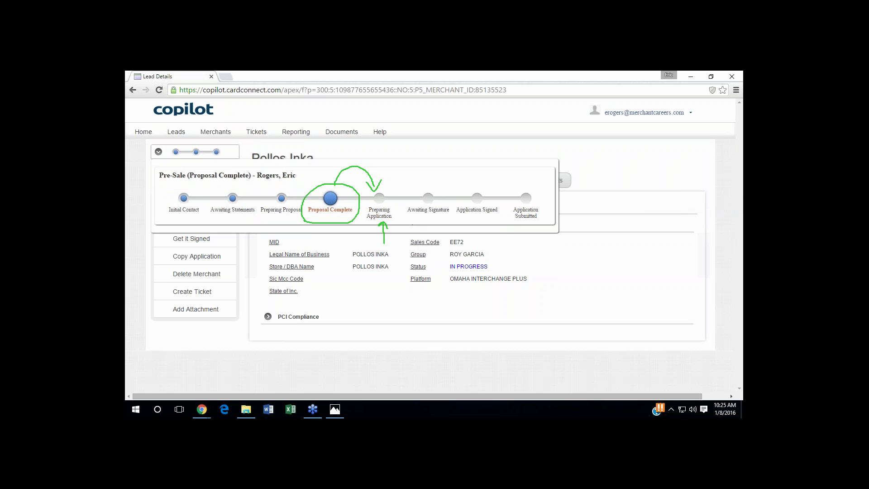
- Step the lead's workflow back through the earlier stages and forward again to Proposal Complete
{"action": "left_click", "coordinate": [282, 198]}
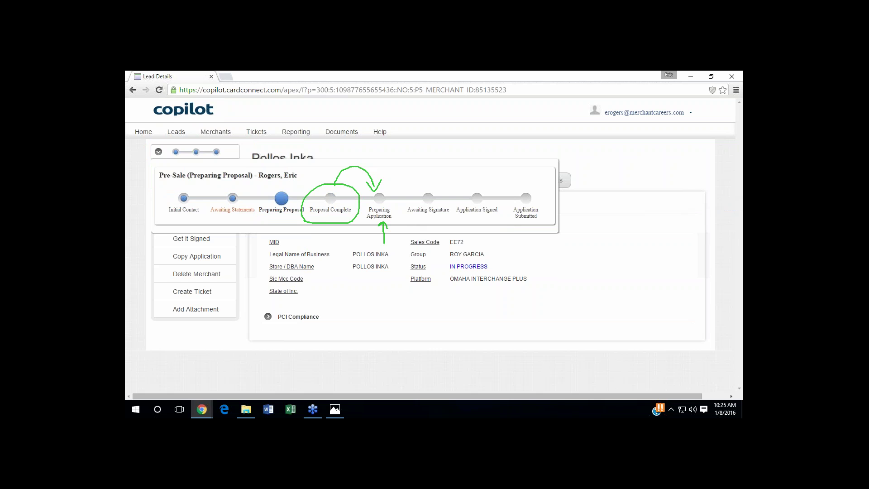
{"action": "left_click", "coordinate": [233, 198]}
{"action": "left_click", "coordinate": [184, 198]}
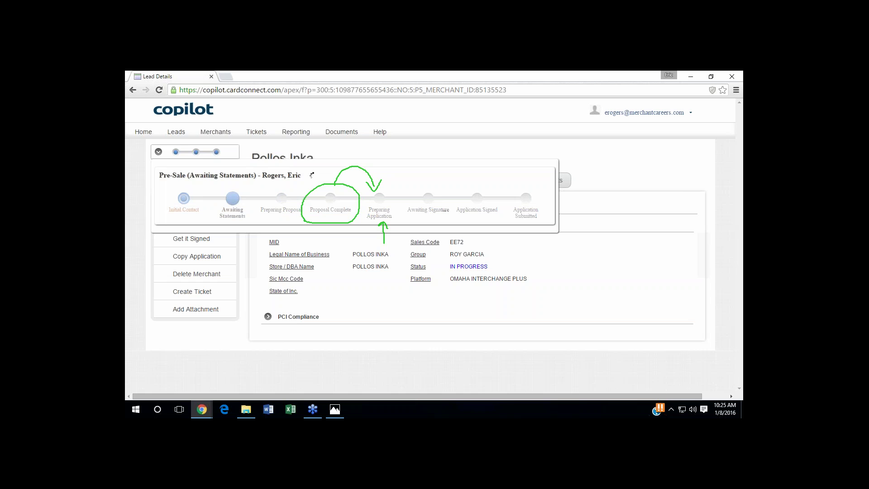
{"action": "left_click", "coordinate": [233, 198]}
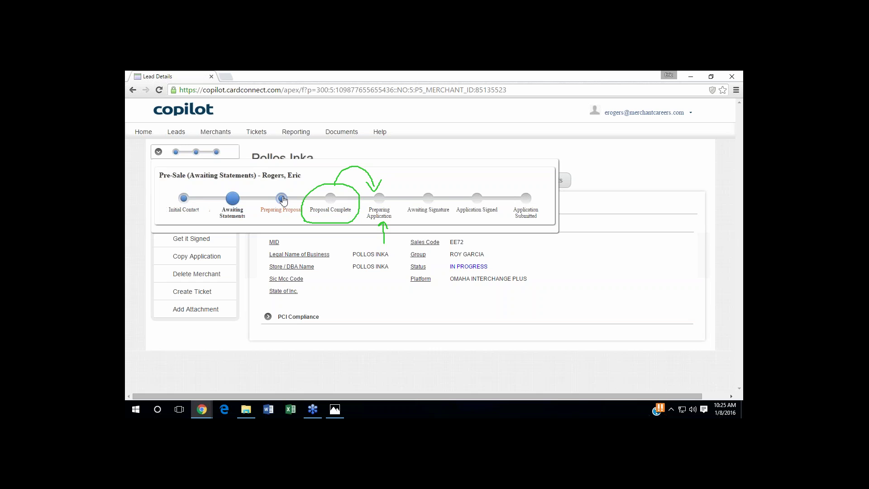
{"action": "left_click", "coordinate": [281, 198]}
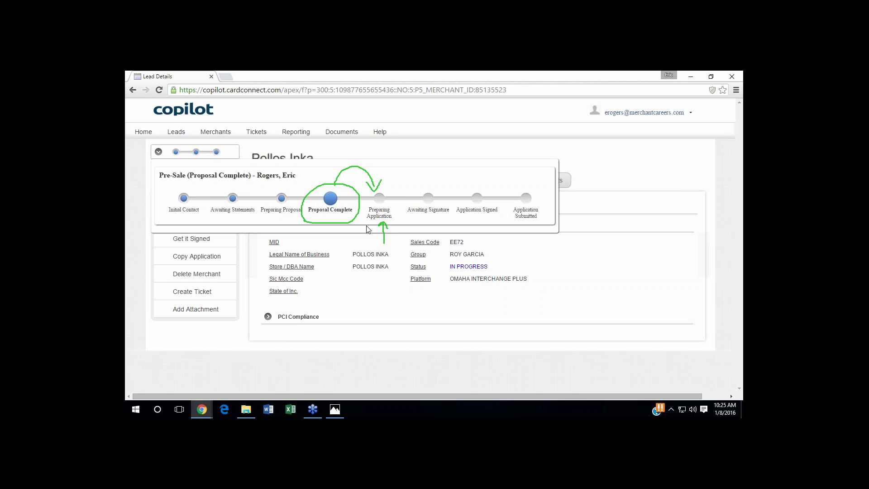
- Advance the lead's workflow to the Preparing Application stage and clear the pen annotations
{"action": "left_click", "coordinate": [380, 199]}
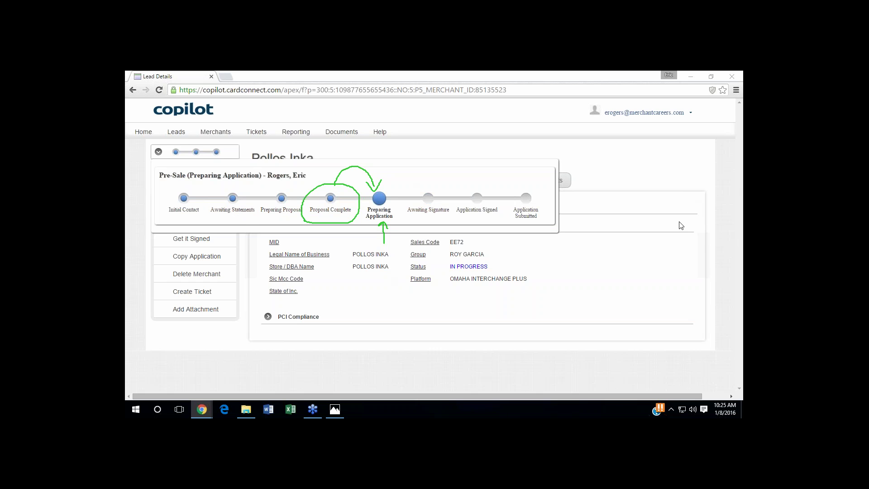
{"action": "key", "text": "Escape"}
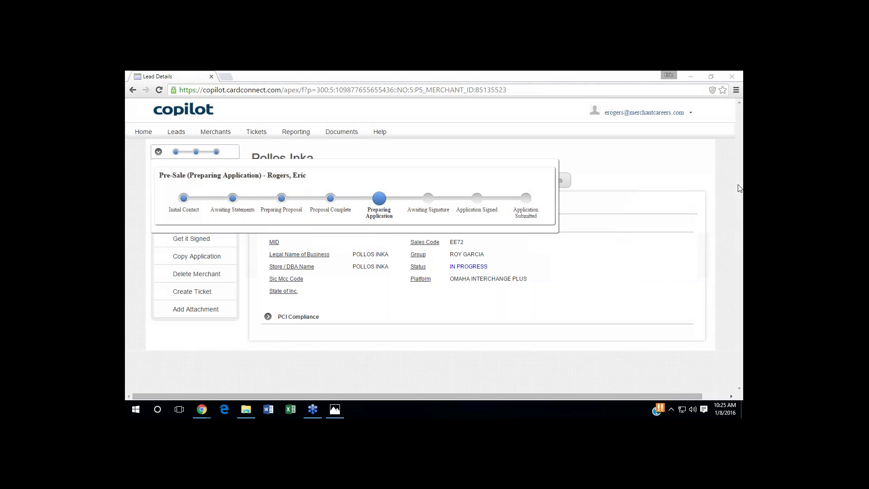
- Mark the Preparing Proposal stage, the Documents heading and the Proposal Complete stage with the annotation pen, and clear the drawings
{"action": "right_click", "coordinate": [661, 205]}
{"action": "left_click", "coordinate": [660, 206]}
{"action": "mouse_move", "coordinate": [260, 224]}
{"action": "left_mouse_down"}
{"action": "mouse_move", "coordinate": [305, 201]}
{"action": "mouse_move", "coordinate": [278, 183]}
{"action": "mouse_move", "coordinate": [255, 209]}
{"action": "mouse_move", "coordinate": [265, 225]}
{"action": "left_mouse_up"}
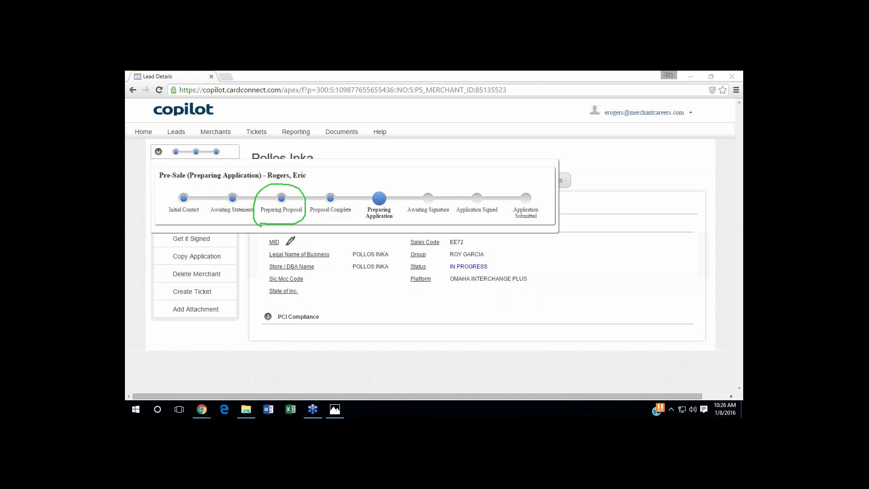
{"action": "mouse_move", "coordinate": [316, 170]}
{"action": "left_mouse_down"}
{"action": "mouse_move", "coordinate": [299, 188]}
{"action": "mouse_move", "coordinate": [314, 185]}
{"action": "left_mouse_up"}
{"action": "left_click_drag", "start_coordinate": [262, 218], "coordinate": [301, 219]}
{"action": "mouse_move", "coordinate": [346, 121]}
{"action": "left_mouse_down"}
{"action": "mouse_move", "coordinate": [320, 127]}
{"action": "mouse_move", "coordinate": [334, 138]}
{"action": "mouse_move", "coordinate": [369, 129]}
{"action": "mouse_move", "coordinate": [346, 117]}
{"action": "left_mouse_up"}
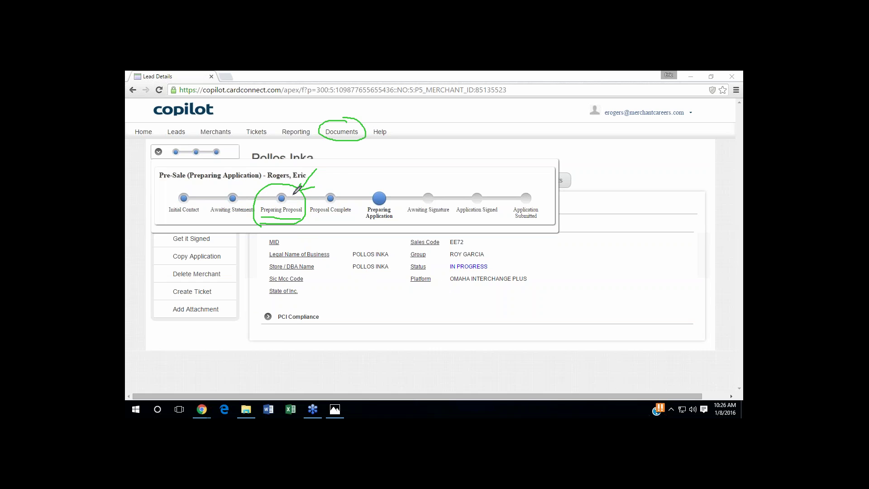
{"action": "left_click_drag", "start_coordinate": [338, 167], "coordinate": [327, 194]}
{"action": "left_click", "coordinate": [682, 236]}
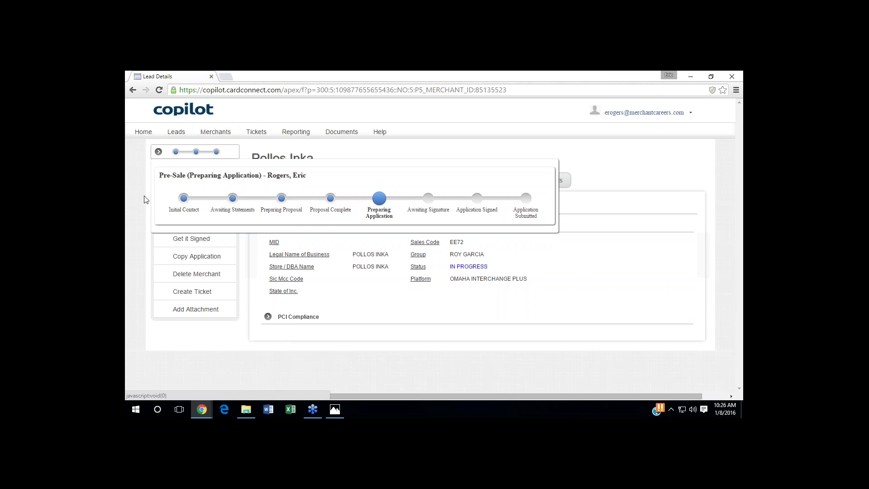
- Return to the leads list, mark the Initial Contact and Awaiting Statements entries in the Status column, and clear the annotations
{"action": "left_click", "coordinate": [176, 132]}
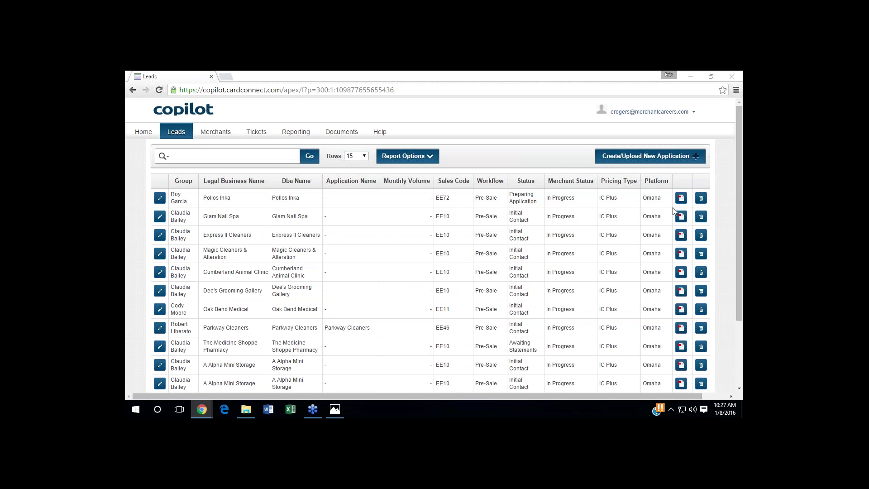
{"action": "mouse_move", "coordinate": [545, 207]}
{"action": "left_mouse_down"}
{"action": "mouse_move", "coordinate": [511, 209]}
{"action": "mouse_move", "coordinate": [504, 224]}
{"action": "mouse_move", "coordinate": [534, 226]}
{"action": "mouse_move", "coordinate": [545, 208]}
{"action": "left_mouse_up"}
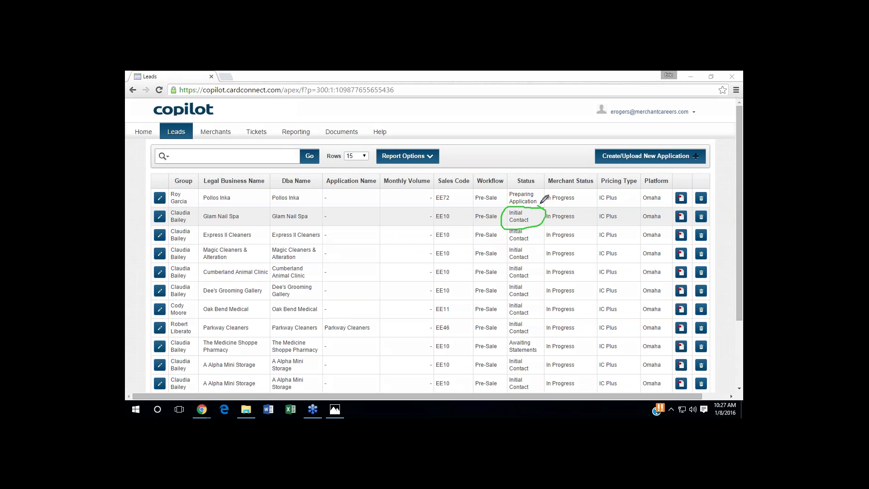
{"action": "left_click_drag", "start_coordinate": [540, 204], "coordinate": [527, 219]}
{"action": "mouse_move", "coordinate": [535, 336]}
{"action": "left_mouse_down"}
{"action": "mouse_move", "coordinate": [505, 336]}
{"action": "mouse_move", "coordinate": [506, 354]}
{"action": "mouse_move", "coordinate": [532, 356]}
{"action": "mouse_move", "coordinate": [550, 345]}
{"action": "mouse_move", "coordinate": [532, 336]}
{"action": "left_mouse_up"}
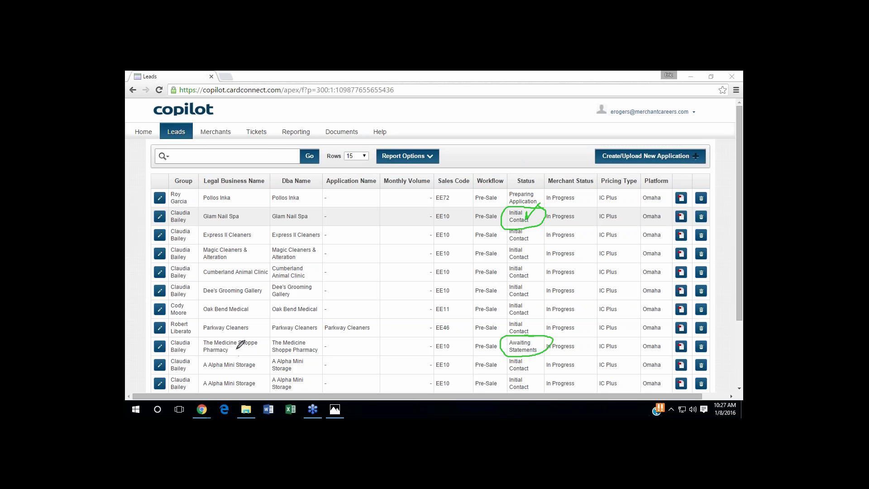
{"action": "left_click", "coordinate": [528, 324]}
{"action": "mouse_move", "coordinate": [519, 136]}
{"action": "left_mouse_down"}
{"action": "mouse_move", "coordinate": [516, 175]}
{"action": "mouse_move", "coordinate": [524, 166]}
{"action": "left_mouse_up"}
{"action": "key", "text": "Escape"}
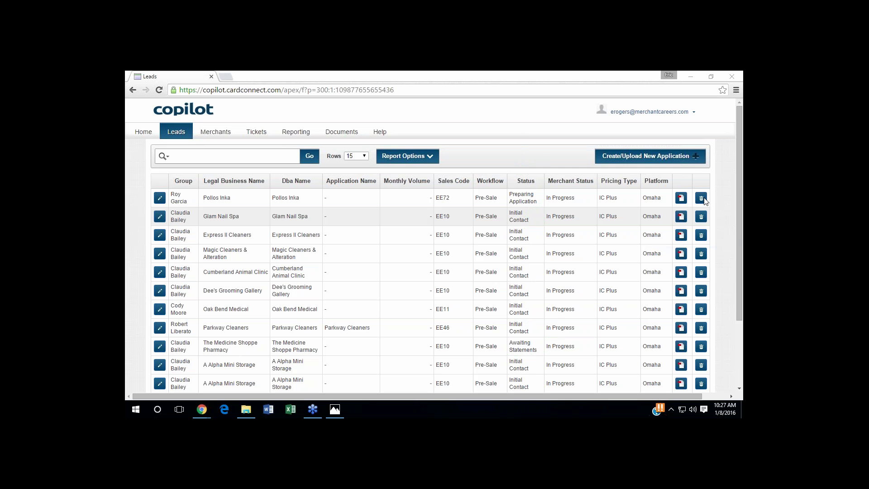
- Reopen the Pollos Inka lead, expand its workflow tracker to review the stages, and collapse it again
{"action": "left_click", "coordinate": [161, 199]}
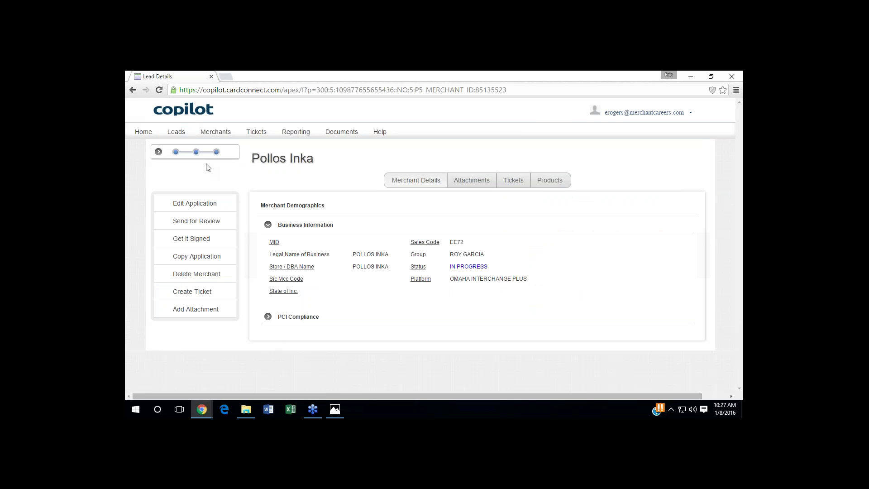
{"action": "left_click", "coordinate": [158, 152]}
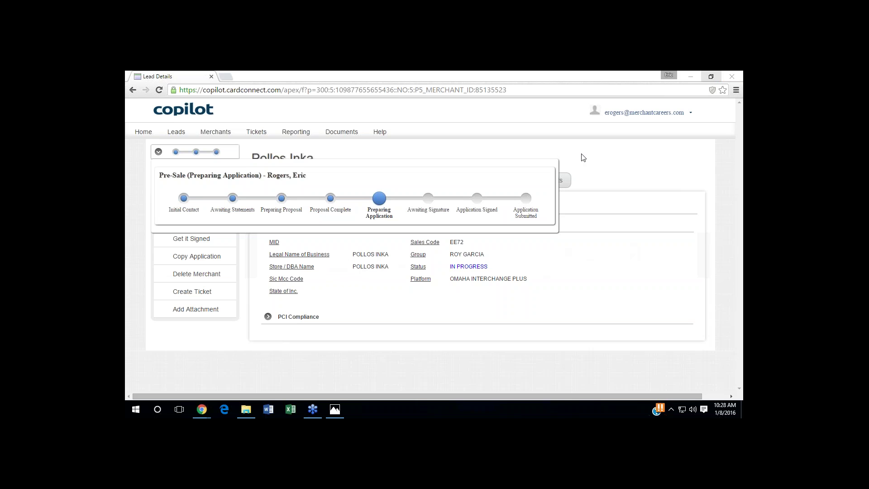
{"action": "left_click", "coordinate": [159, 152]}
{"action": "left_click", "coordinate": [158, 152]}
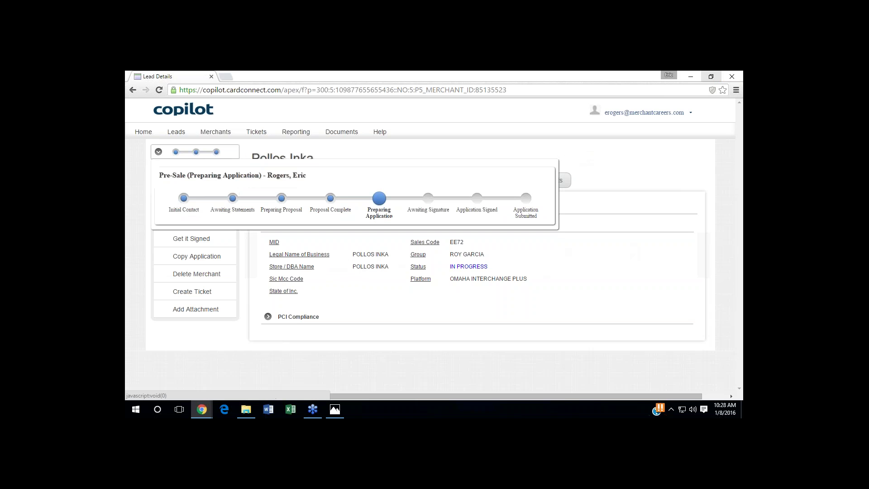
{"action": "left_click", "coordinate": [158, 152]}
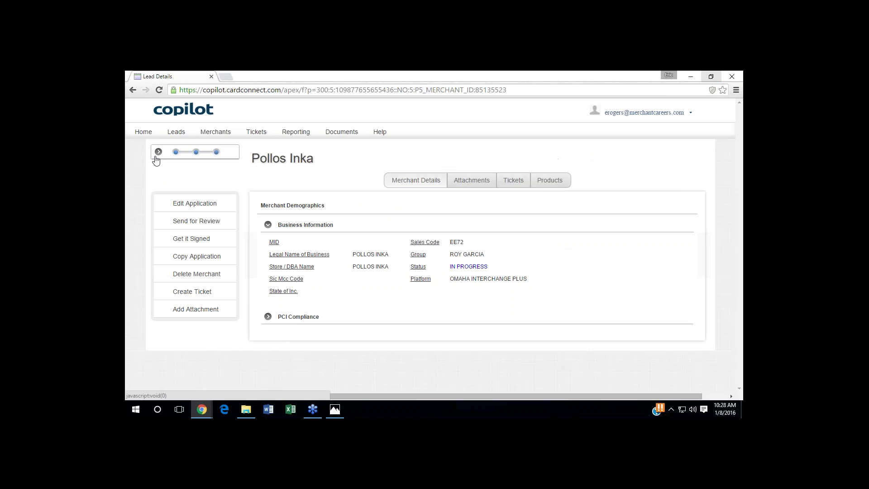
- Open the Pollos Inka application for editing and go to its Notes section
{"action": "left_click", "coordinate": [195, 207]}
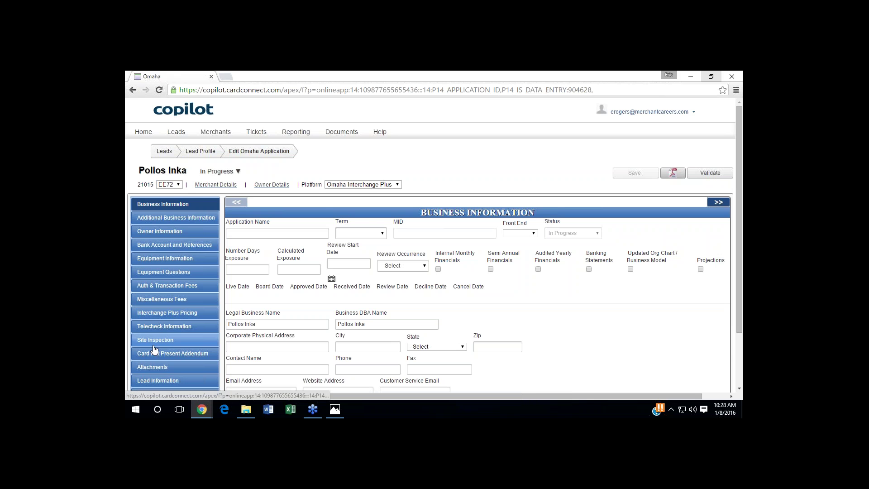
{"action": "scroll", "coordinate": [176, 308], "scroll_direction": "down", "scroll_amount": 3}
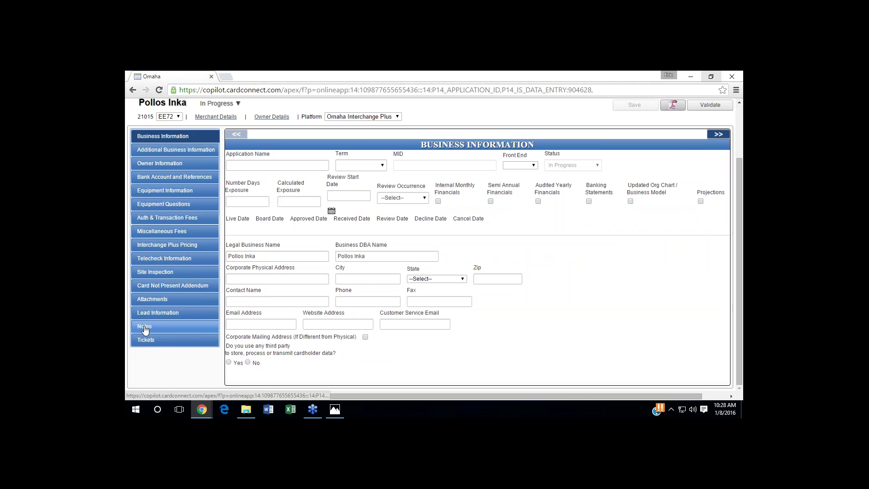
{"action": "scroll", "coordinate": [181, 312], "scroll_direction": "up", "scroll_amount": 3}
{"action": "scroll", "coordinate": [183, 312], "scroll_direction": "down", "scroll_amount": 3}
{"action": "left_click", "coordinate": [175, 326]}
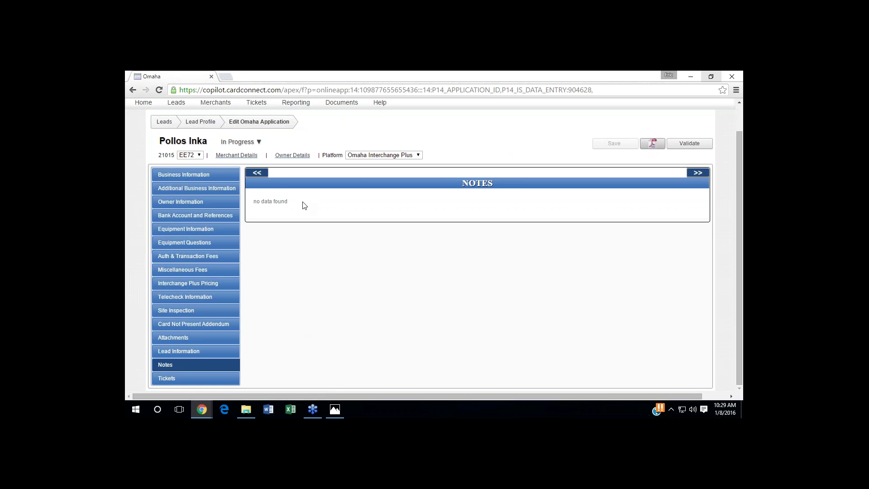
- Go to the application's Lead Information section, show and hide the Follow Up date calendar, and return to the Pollos Inka lead profile
{"action": "scroll", "coordinate": [208, 274], "scroll_direction": "up", "scroll_amount": 1}
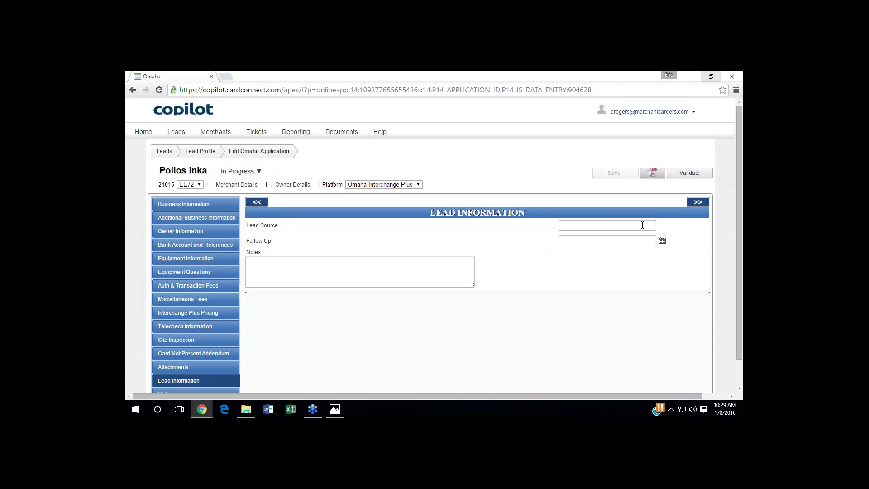
{"action": "left_click", "coordinate": [663, 242]}
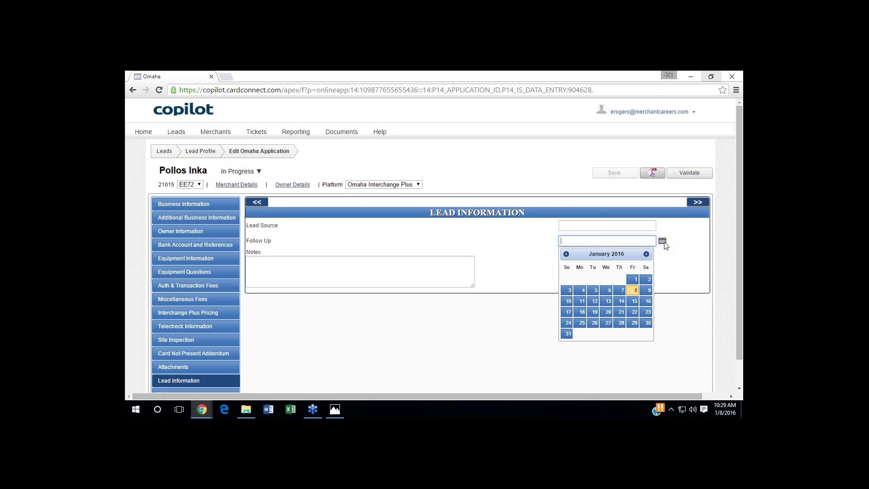
{"action": "left_click", "coordinate": [663, 242]}
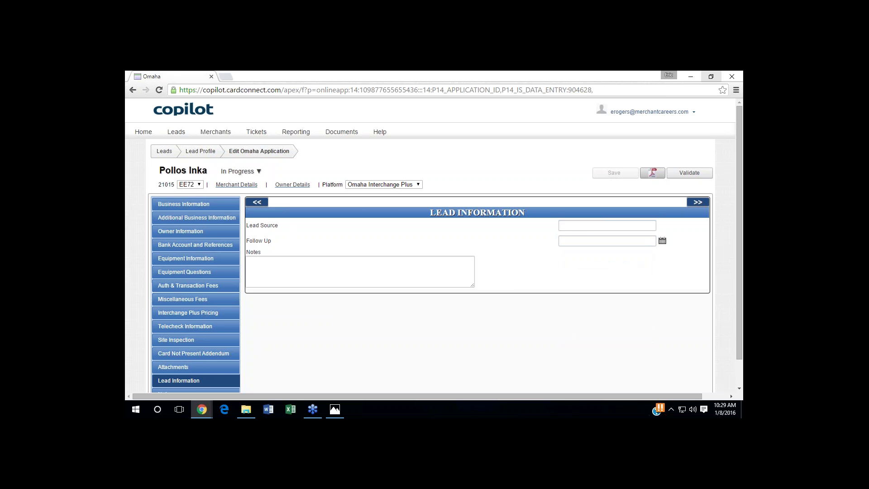
{"action": "left_click", "coordinate": [202, 289]}
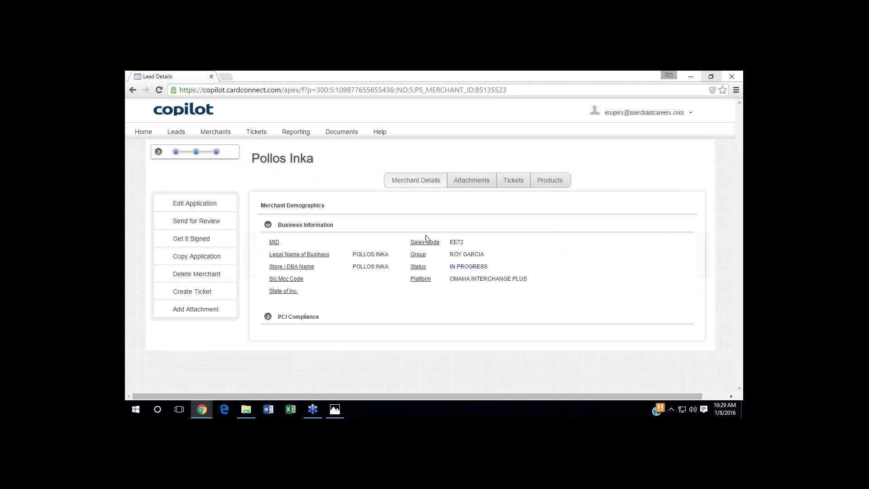
- Open the Glam Nail Spa lead from the leads list and advance its pre-sale workflow to Preparing Proposal and on to Proposal Complete
{"action": "left_click", "coordinate": [176, 131]}
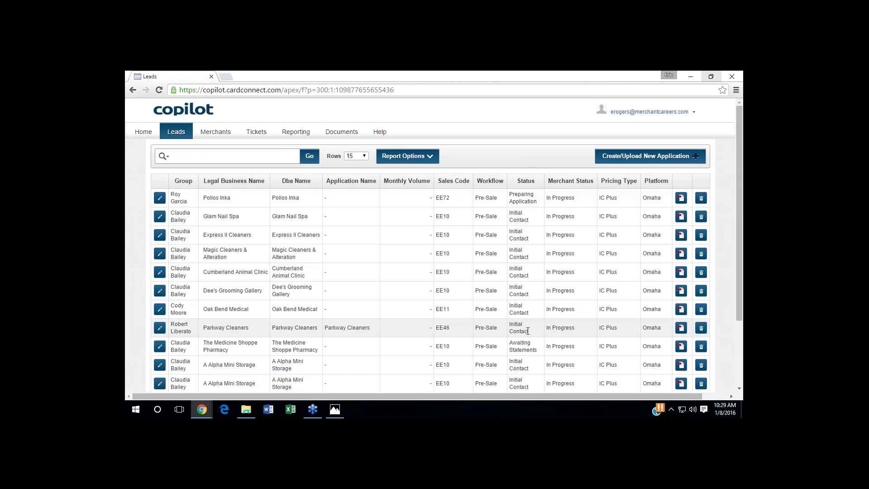
{"action": "left_click", "coordinate": [160, 217]}
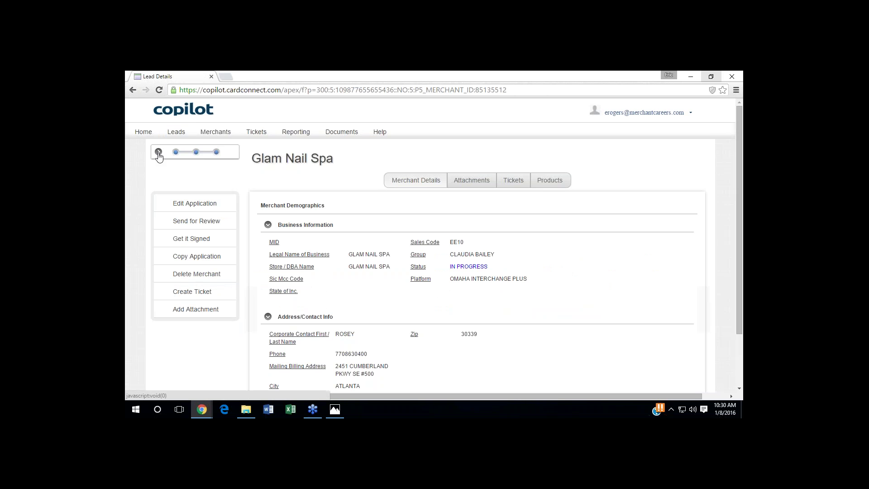
{"action": "left_click", "coordinate": [158, 154]}
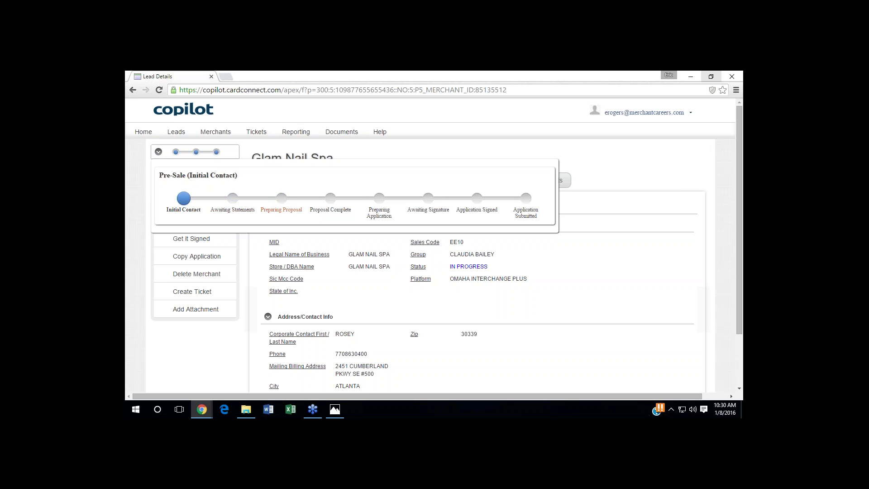
{"action": "left_click", "coordinate": [283, 200]}
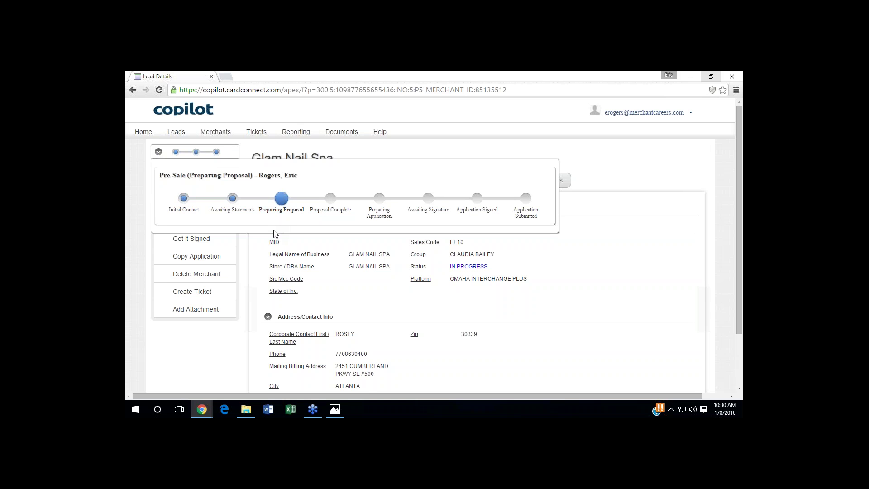
{"action": "left_click", "coordinate": [330, 199]}
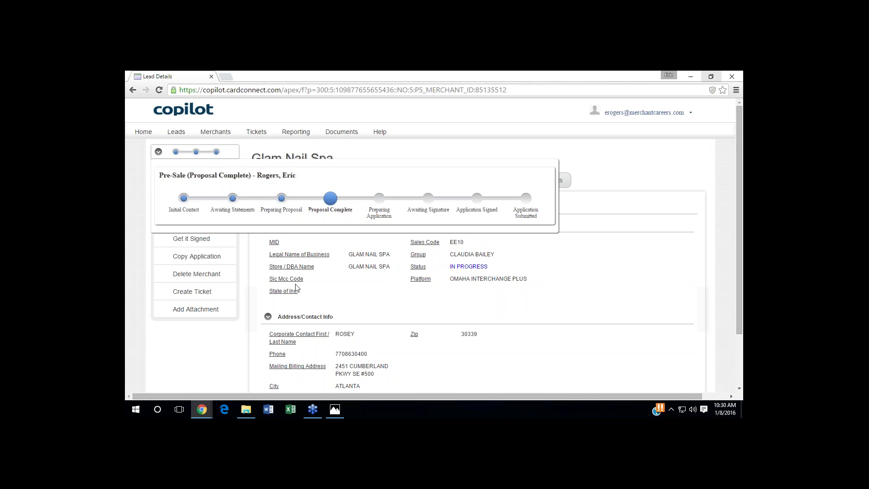